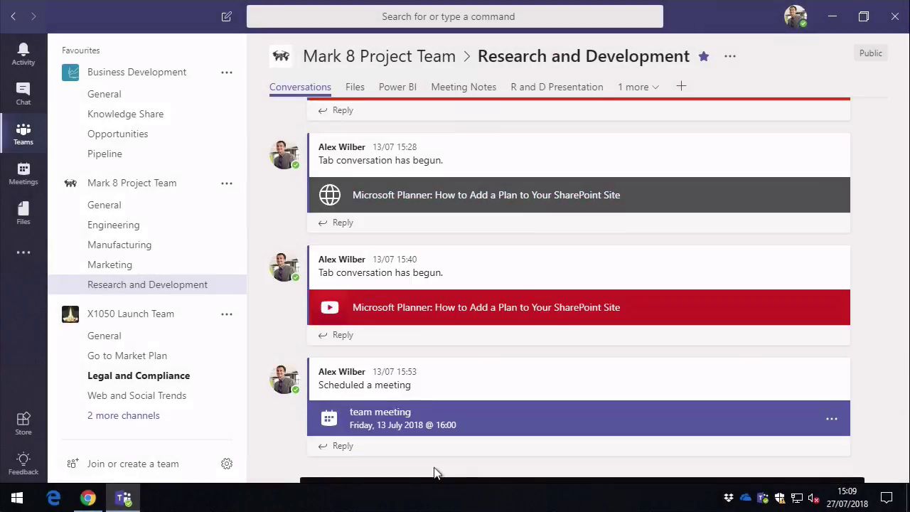
Start an instant channel meeting with the subject 'Team Meeting'
click(436, 468)
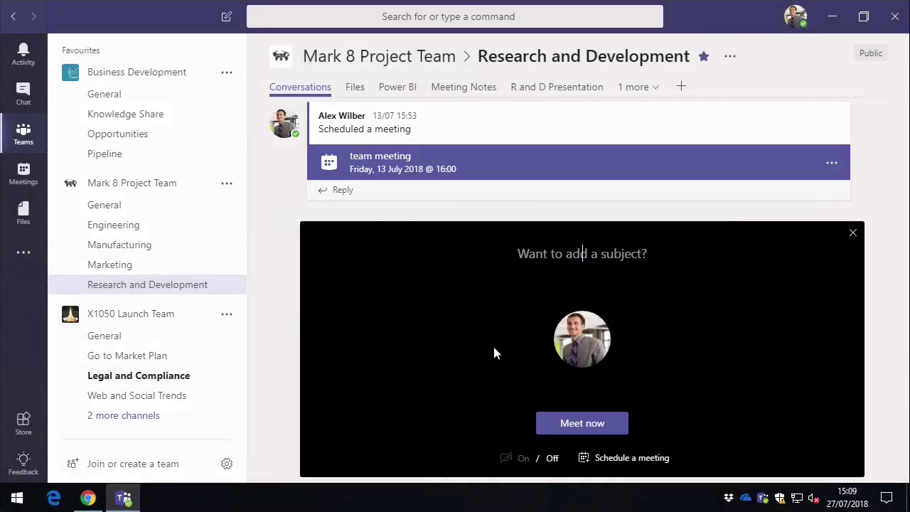
text(Team Meeting)
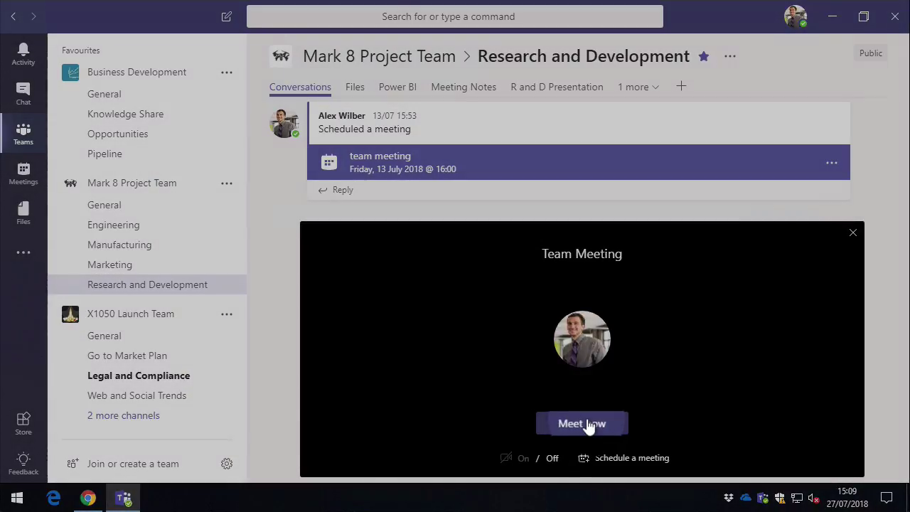
click(582, 423)
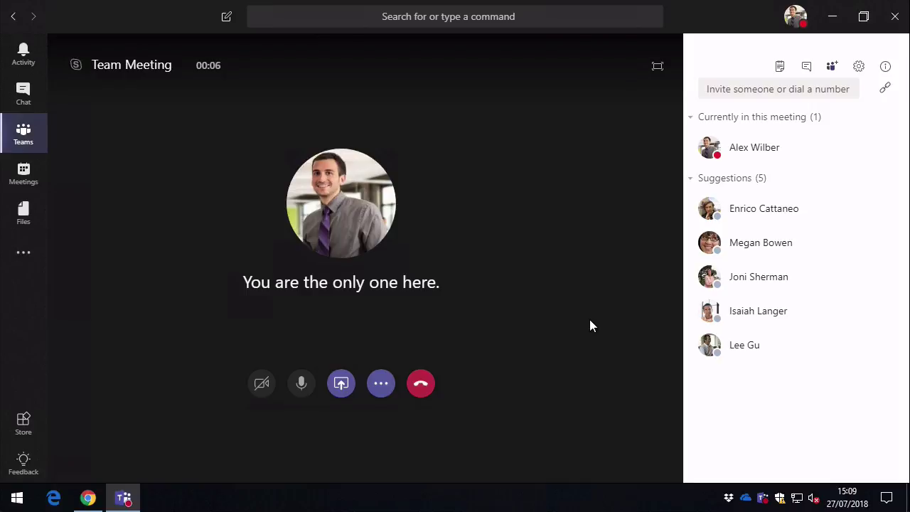
Start recording the meeting via More actions and dismiss the recording notice
click(381, 385)
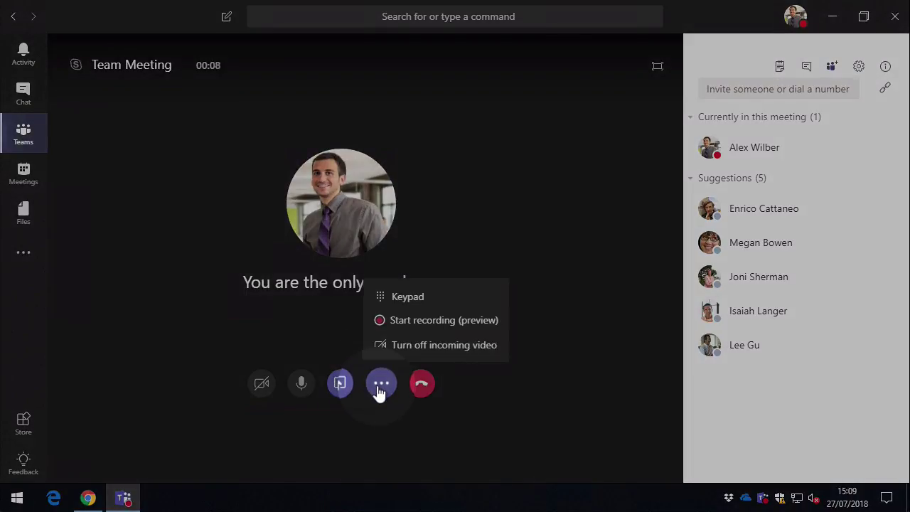
click(480, 321)
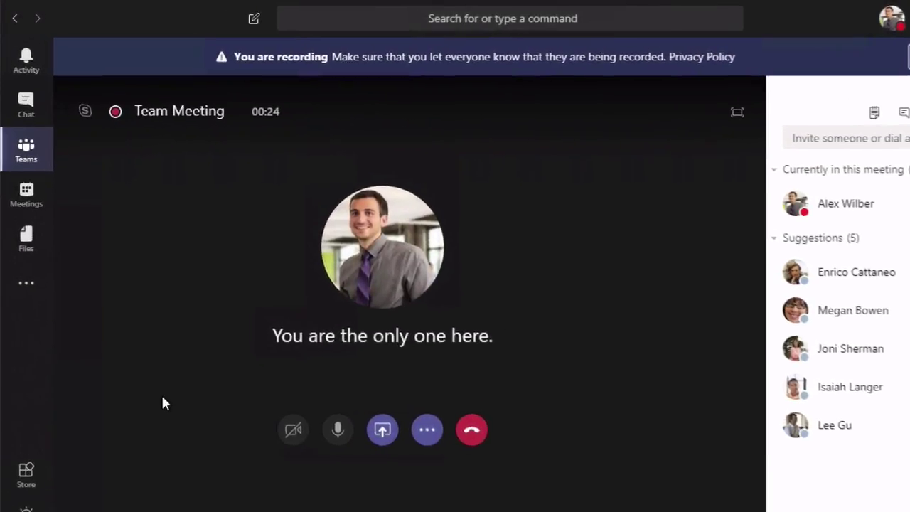
mouse_move(120, 121)
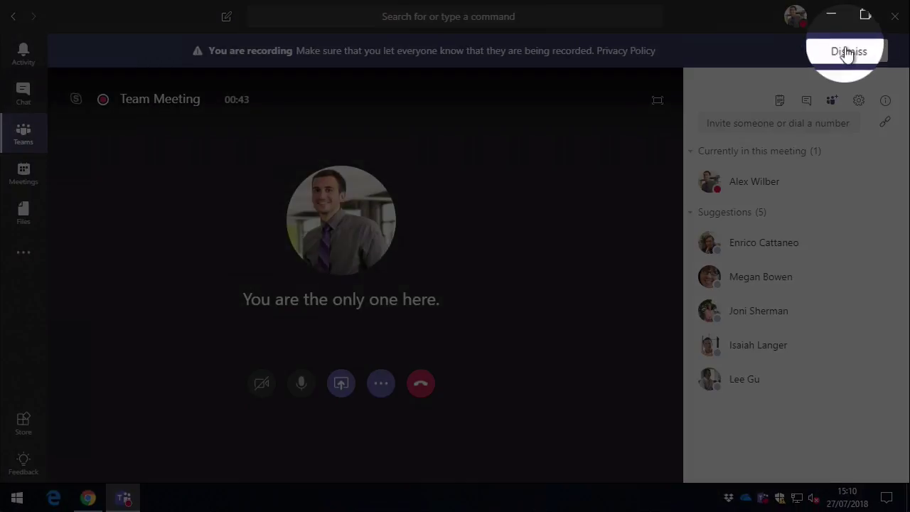
click(848, 53)
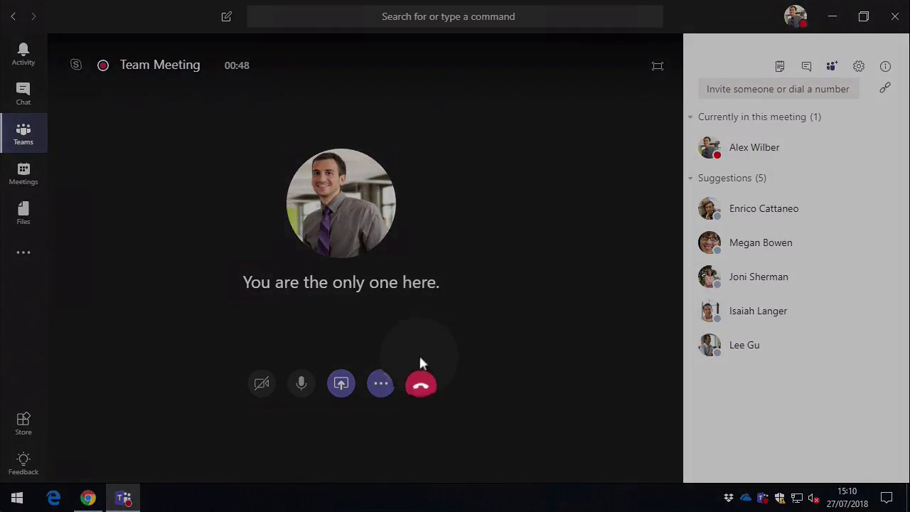
End the meeting and play the 38-second recording posted in the channel
click(420, 384)
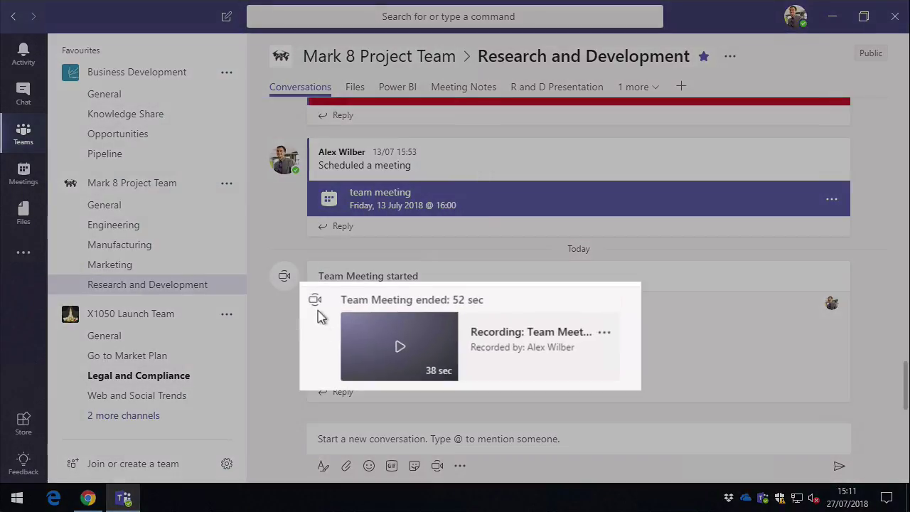
click(401, 350)
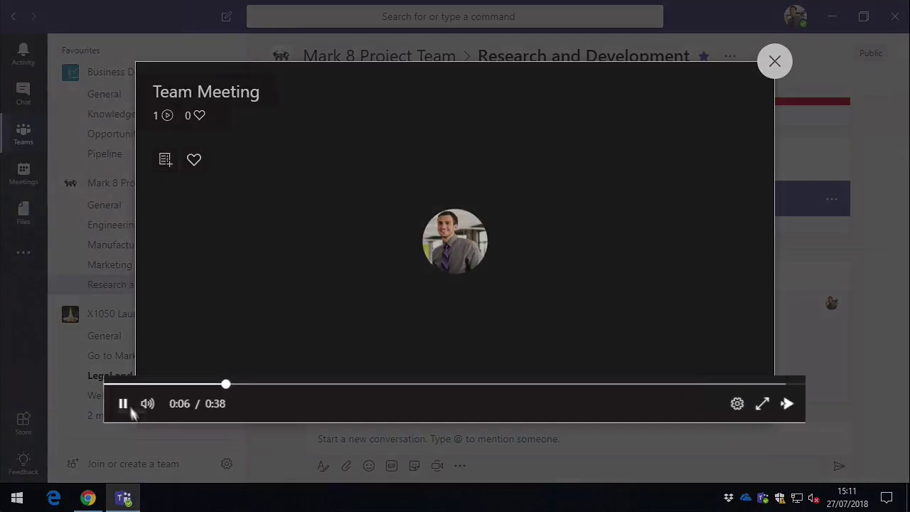
Mute the recording playback, check its settings, and close the player
click(175, 403)
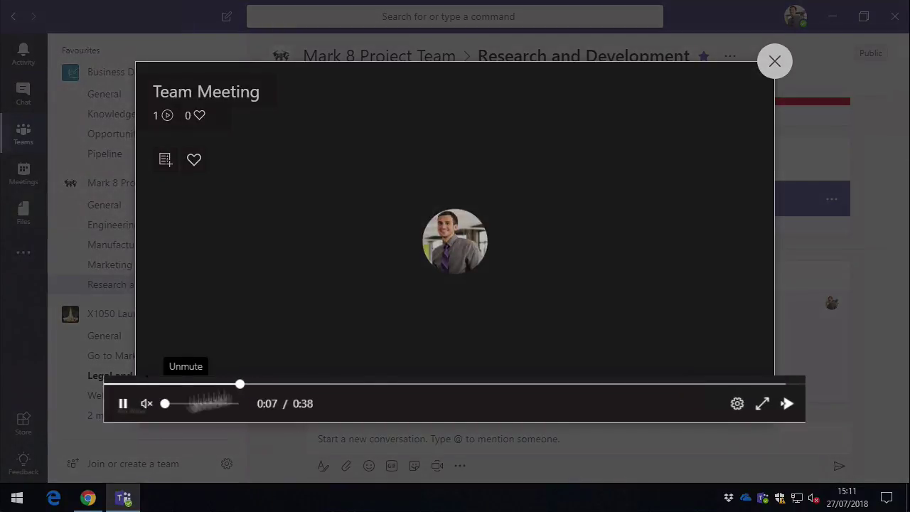
click(737, 403)
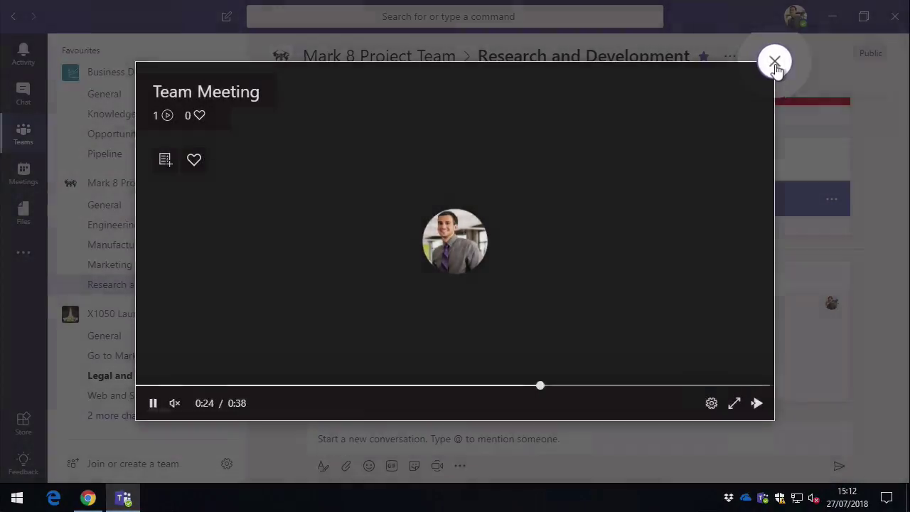
click(775, 62)
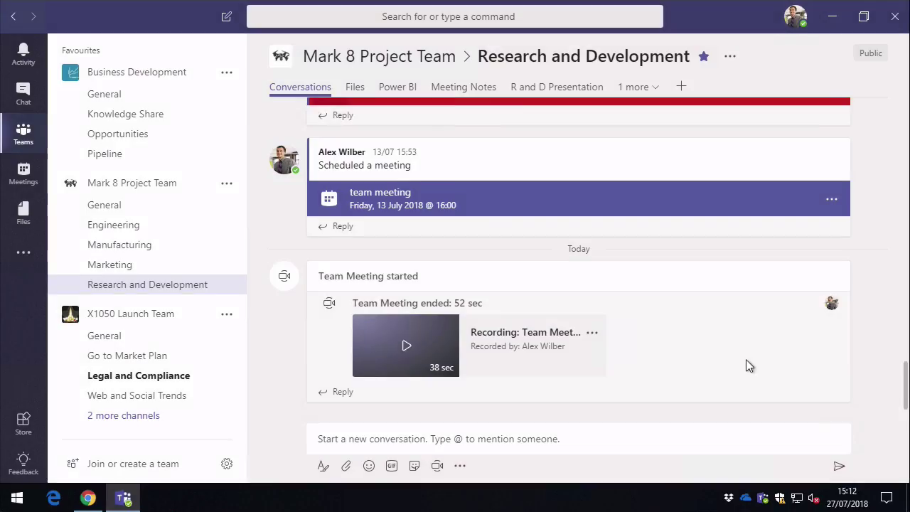
Add the recording as a 'Recording: Team Meeting' channel tab, then go back to Conversations
click(594, 332)
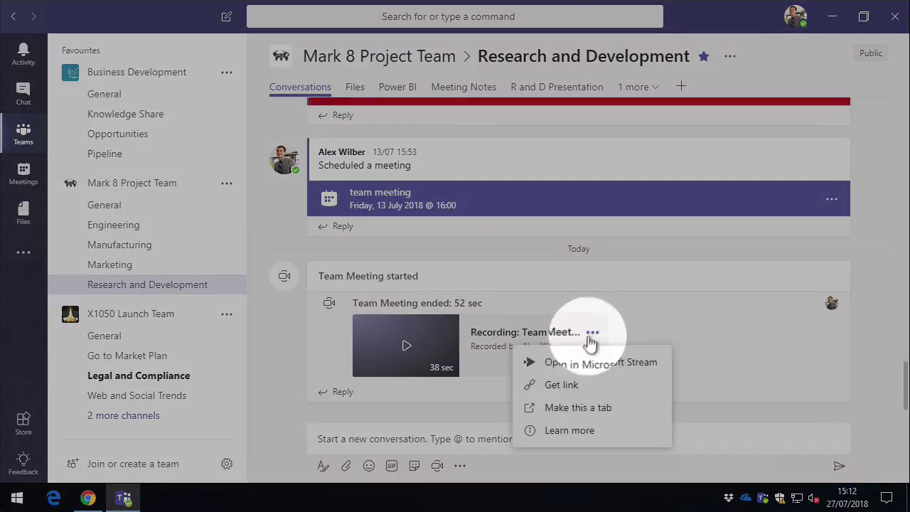
click(617, 409)
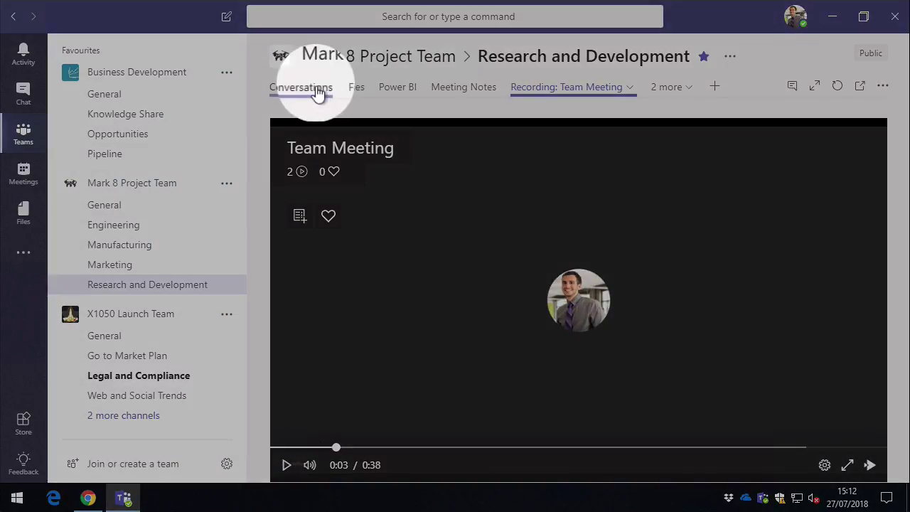
click(317, 91)
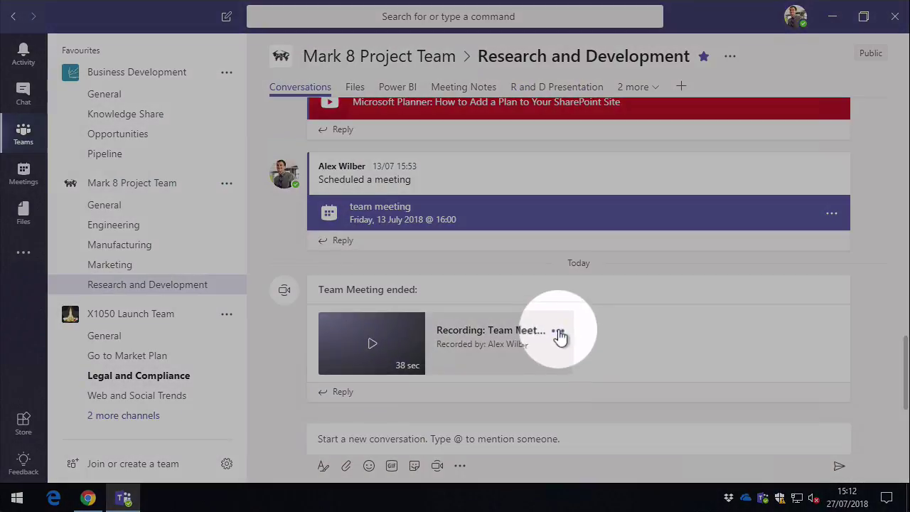
click(559, 331)
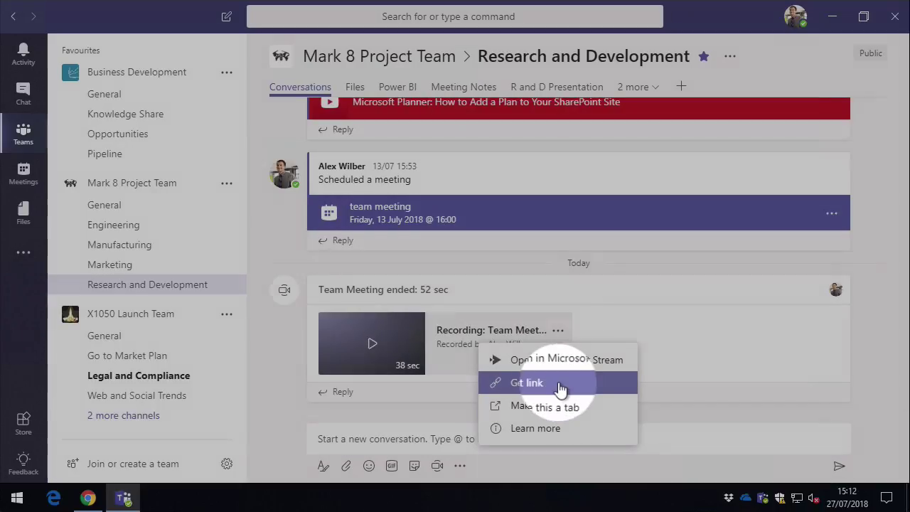
click(559, 385)
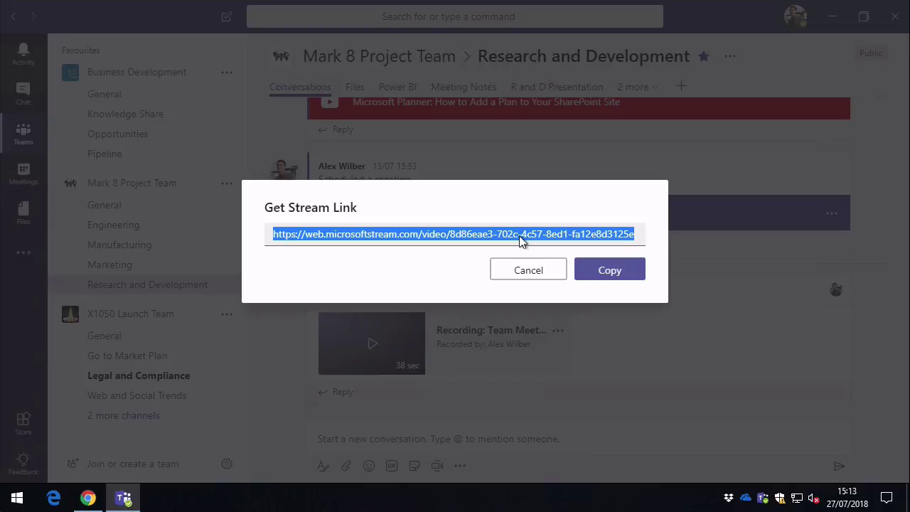
click(532, 273)
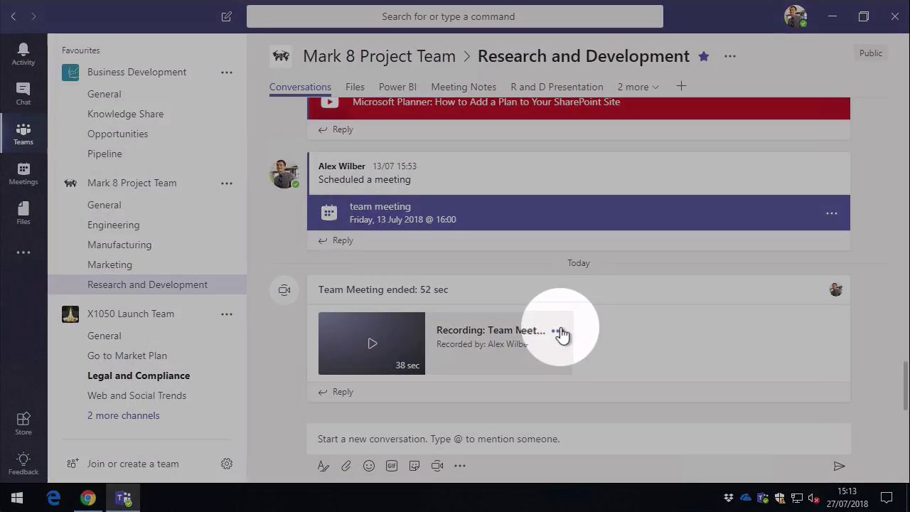
Open the Team Meeting recording in Microsoft Stream from its card menu
click(557, 331)
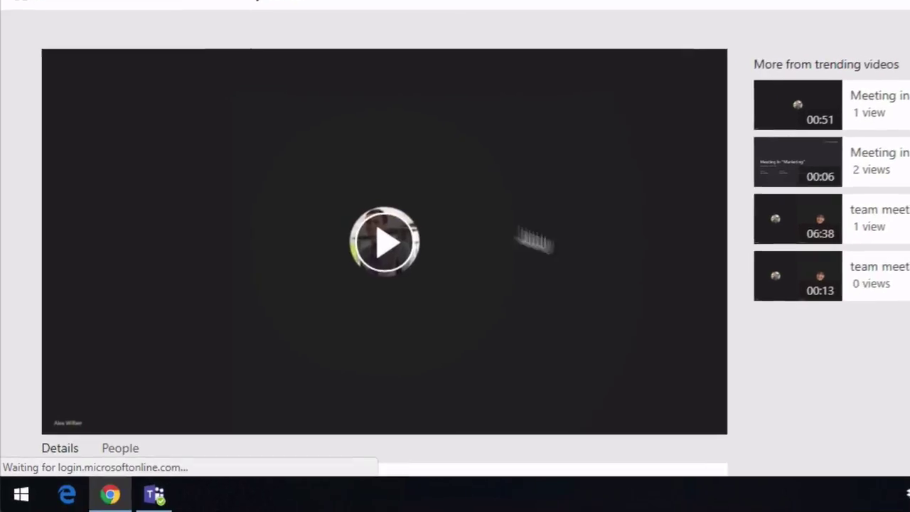
Open the Share dialog from the Team Meeting video's details
scroll(712, 338, down, 4)
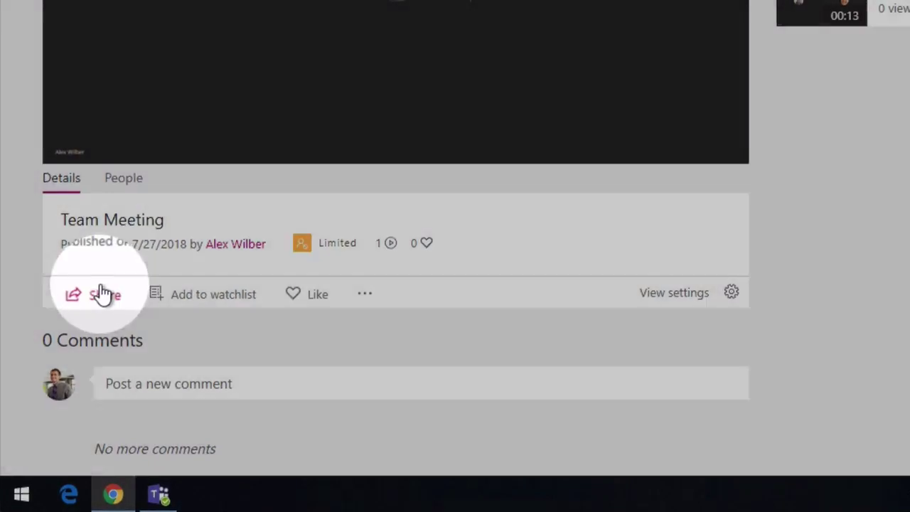
click(102, 293)
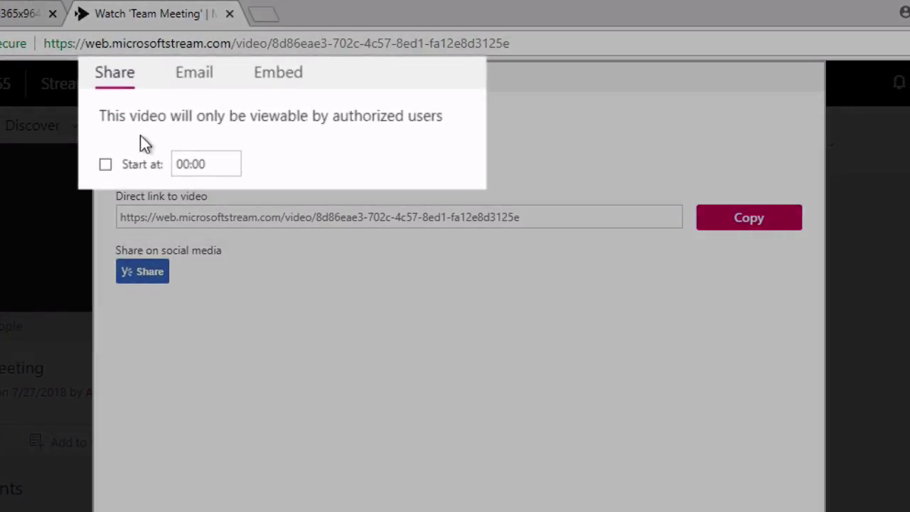
Set the shared video link to start at 01:00
click(104, 165)
double_click(209, 171)
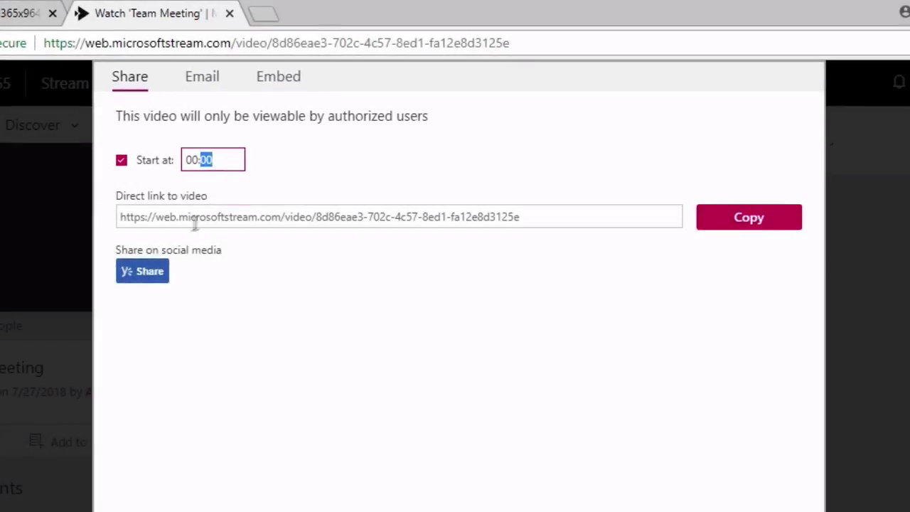
text(60)
click(227, 221)
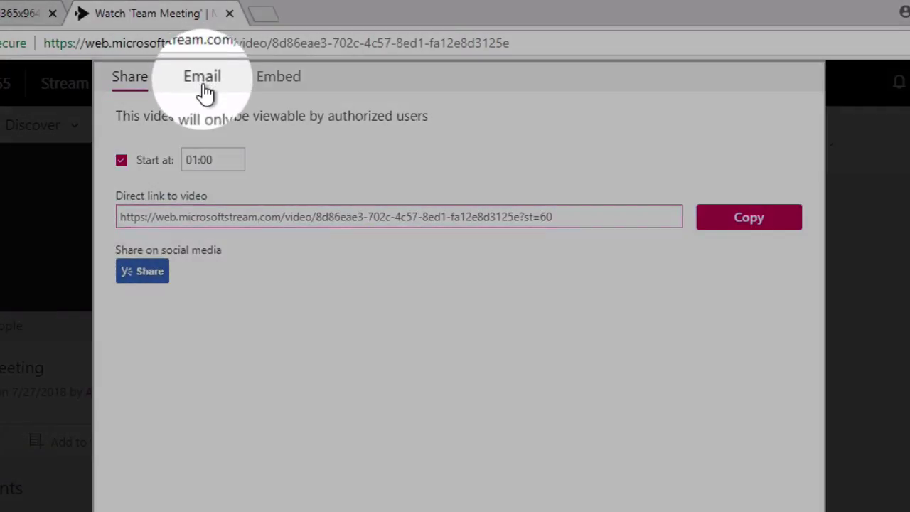
View the Email and Embed sharing options for the video
click(204, 89)
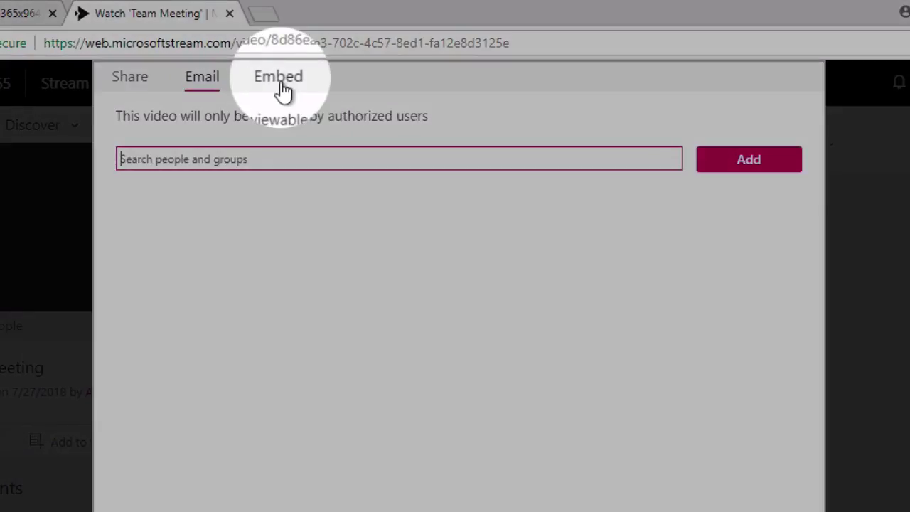
click(279, 79)
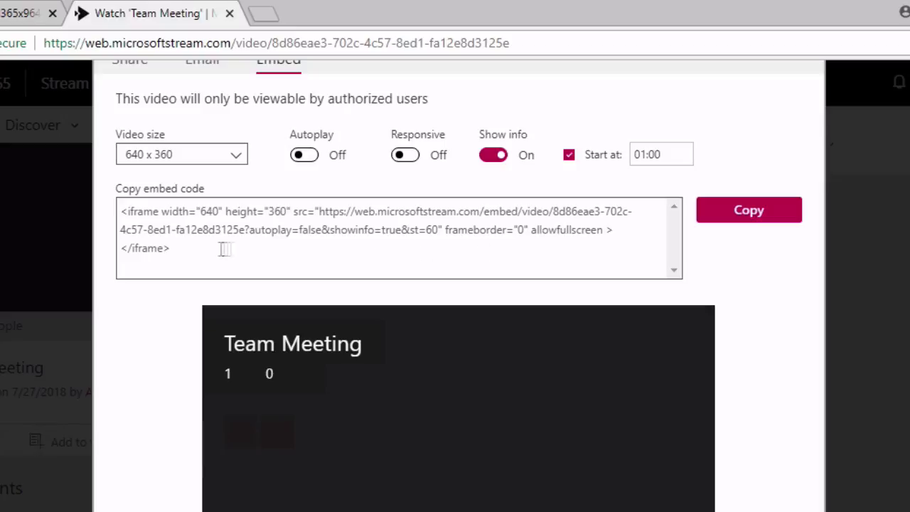
scroll(751, 401, down, 1)
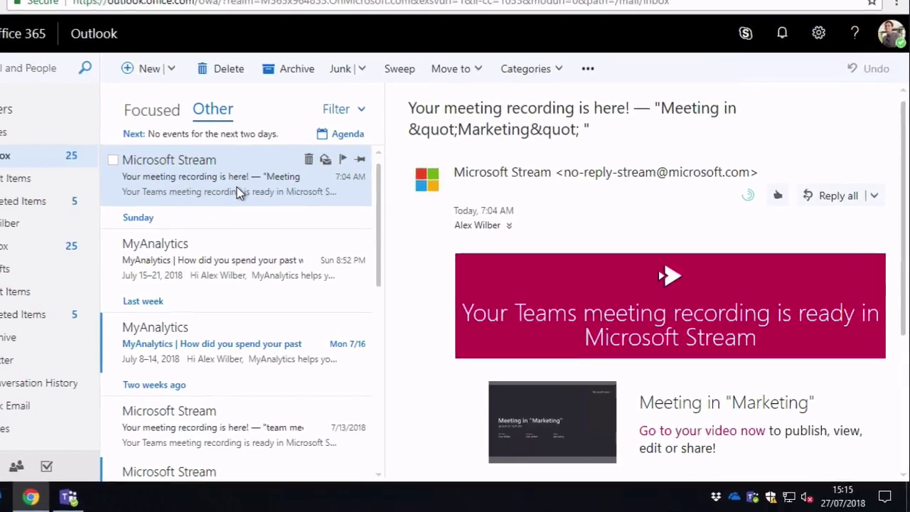
scroll(419, 326, down, 2)
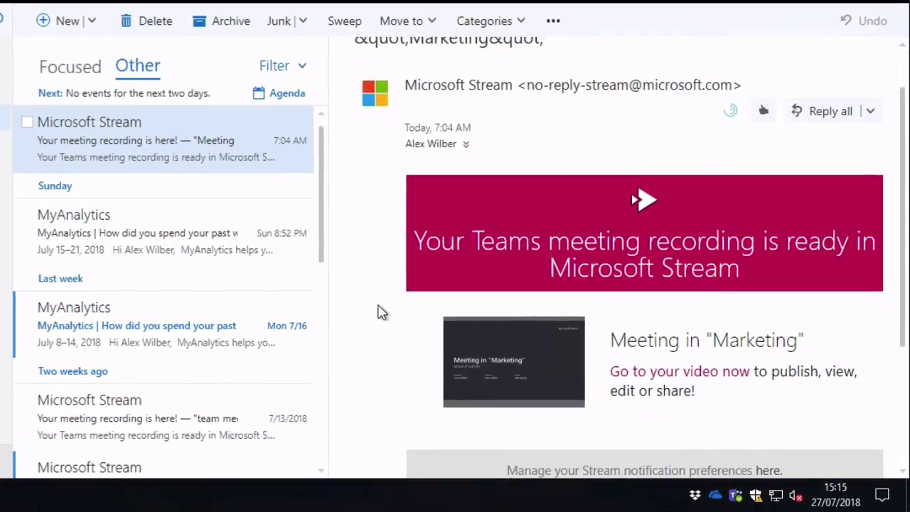
scroll(375, 310, down, 3)
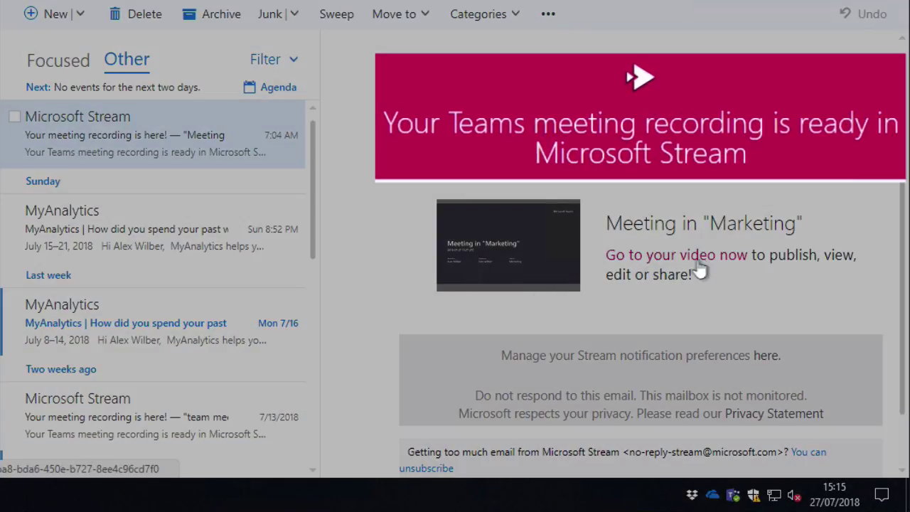
scroll(715, 288, down, 2)
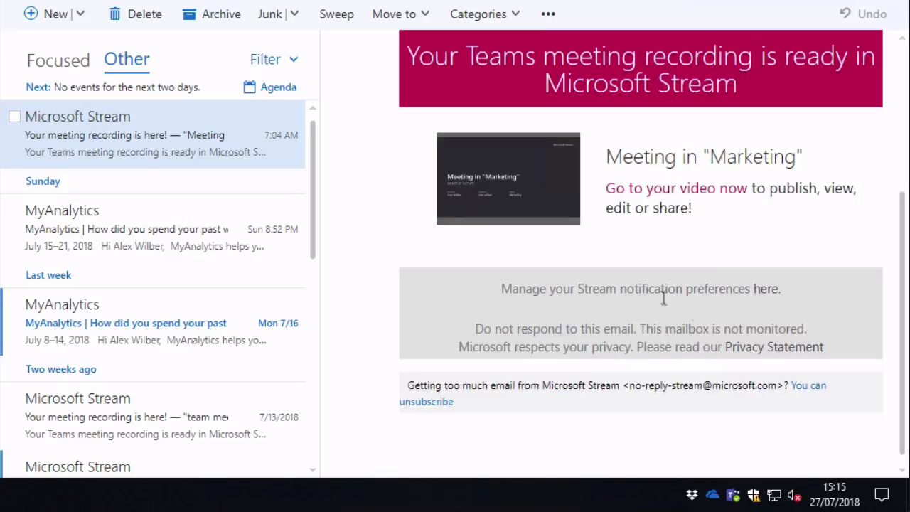